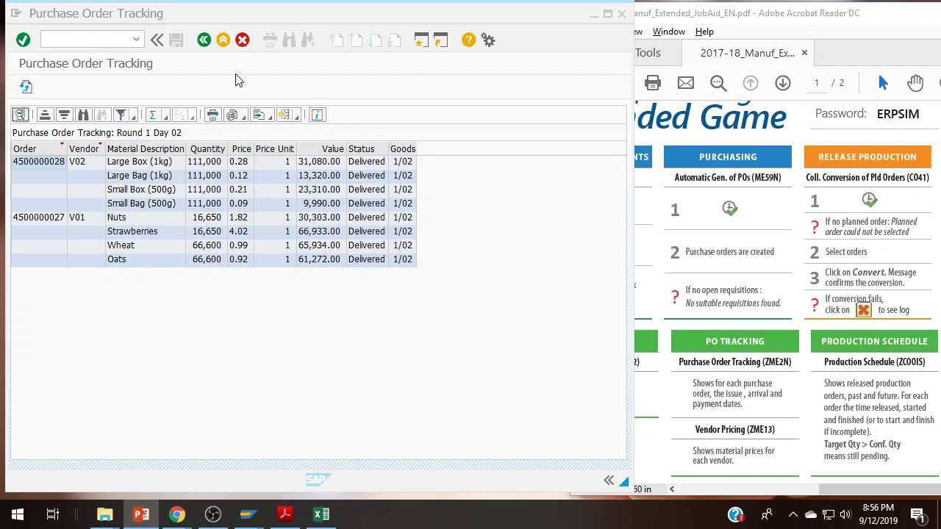
Step: Leave the purchase order tracking report and list the planned orders for plant ZZ in Collective Conversion of Planned Orders (CO41)
{"action": "left_click", "coordinate": [222, 40]}
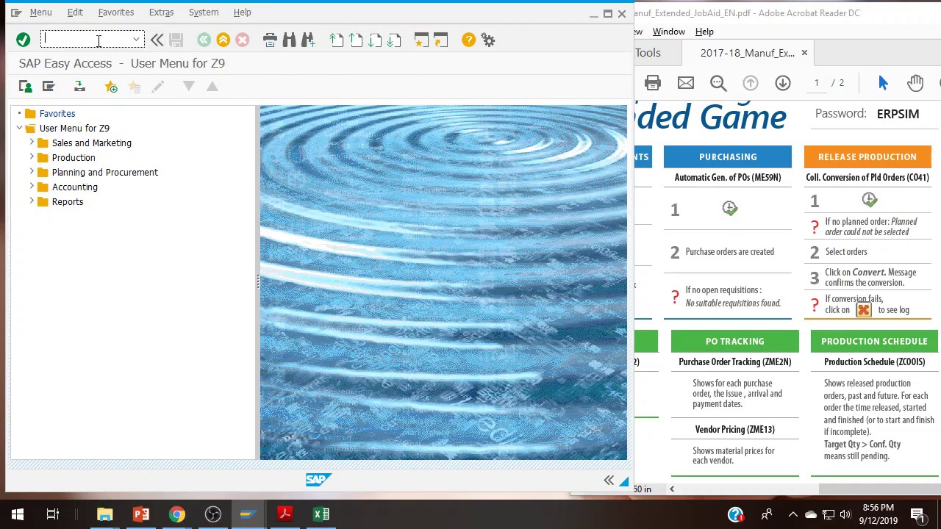
{"action": "key", "text": "Return"}
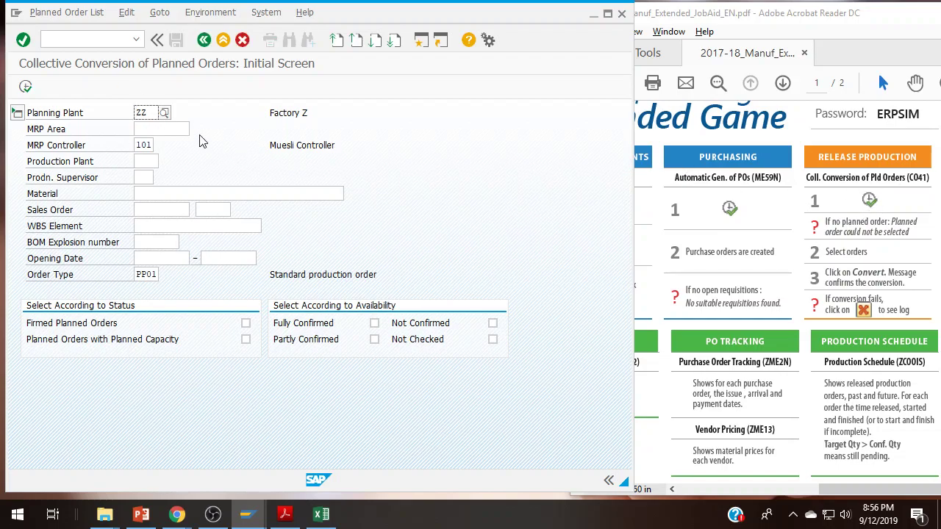
{"action": "left_click", "coordinate": [25, 86]}
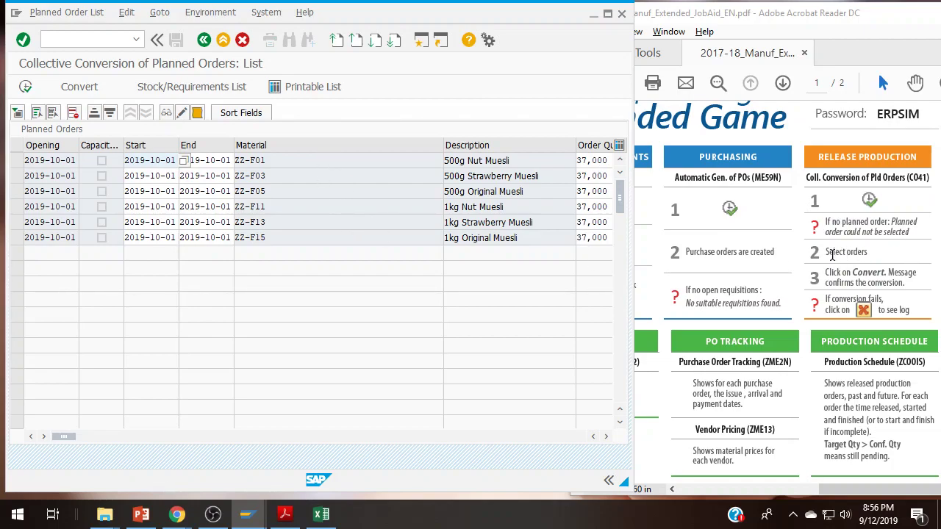
{"action": "left_click", "coordinate": [16, 160]}
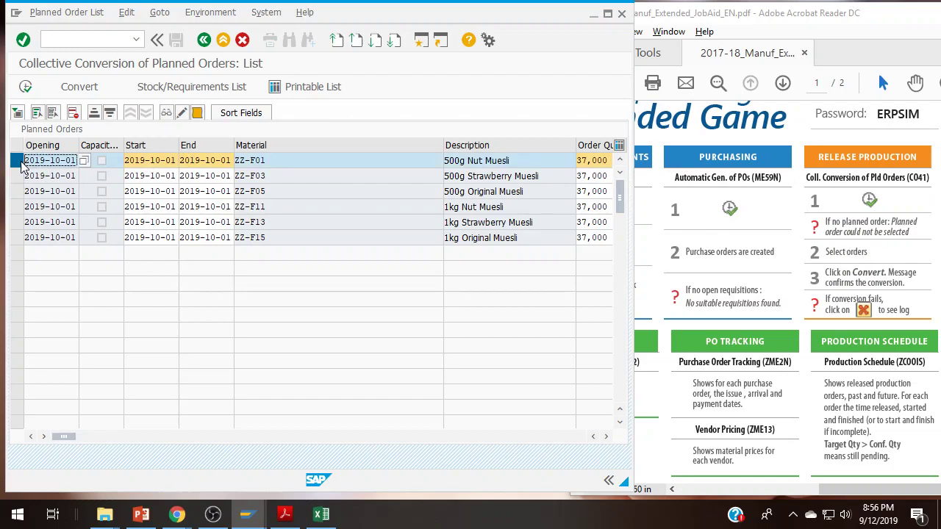
{"action": "left_click", "coordinate": [17, 191], "text": "ctrl"}
{"action": "left_click", "coordinate": [16, 222], "text": "ctrl"}
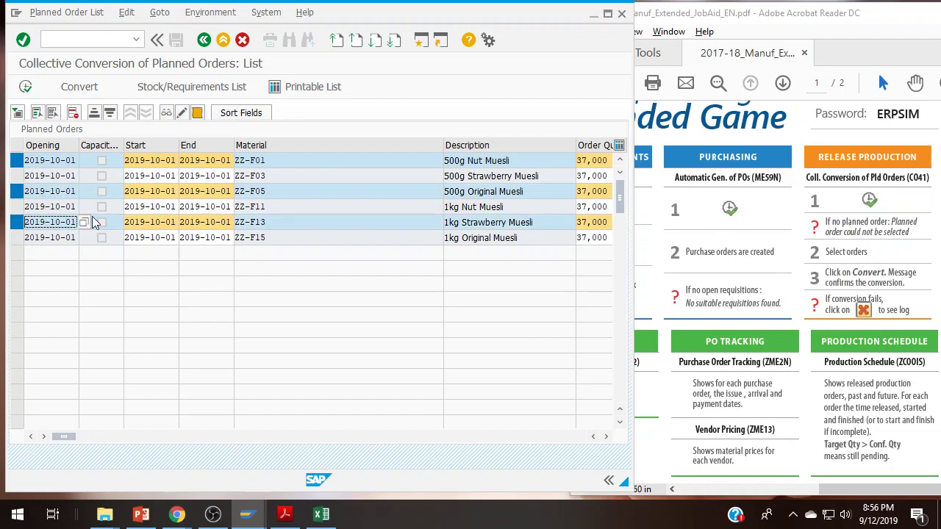
{"action": "left_click", "coordinate": [16, 222], "text": "ctrl"}
{"action": "left_click", "coordinate": [16, 191], "text": "ctrl"}
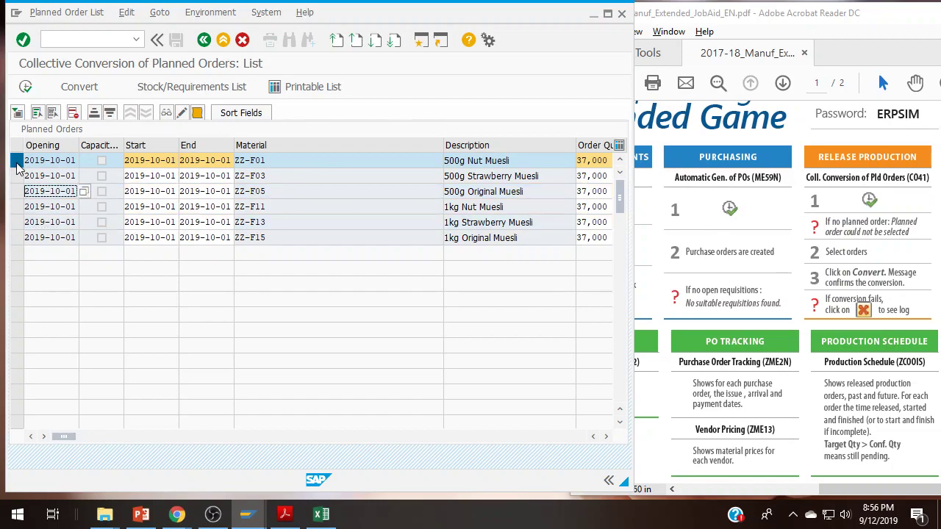
{"action": "left_click", "coordinate": [16, 161], "text": "ctrl"}
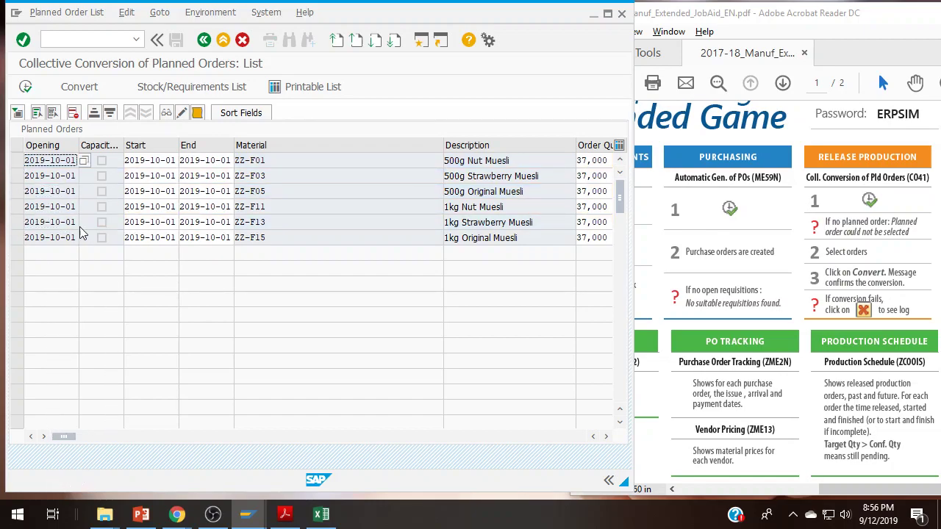
{"action": "scroll", "coordinate": [177, 415], "scroll_direction": "down", "scroll_amount": 1}
{"action": "scroll", "coordinate": [163, 412], "scroll_direction": "down", "scroll_amount": 1}
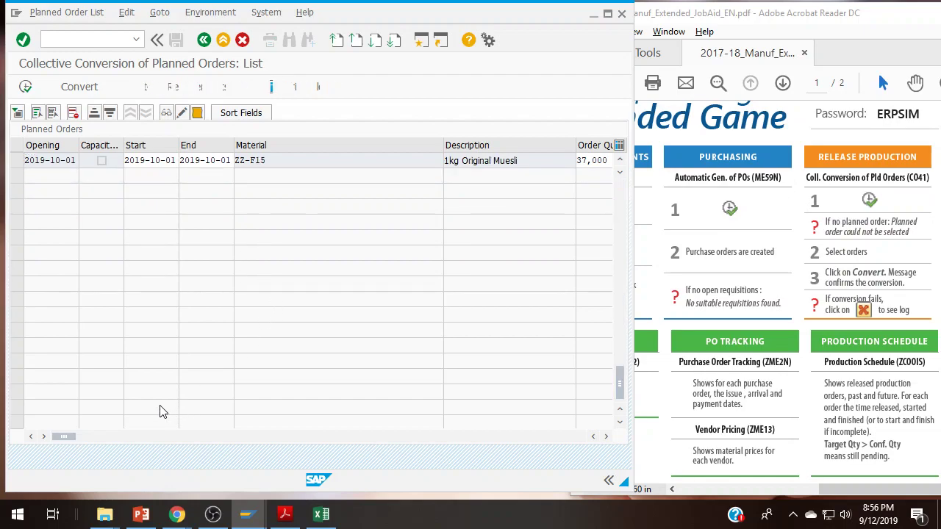
{"action": "scroll", "coordinate": [154, 389], "scroll_direction": "up", "scroll_amount": 3}
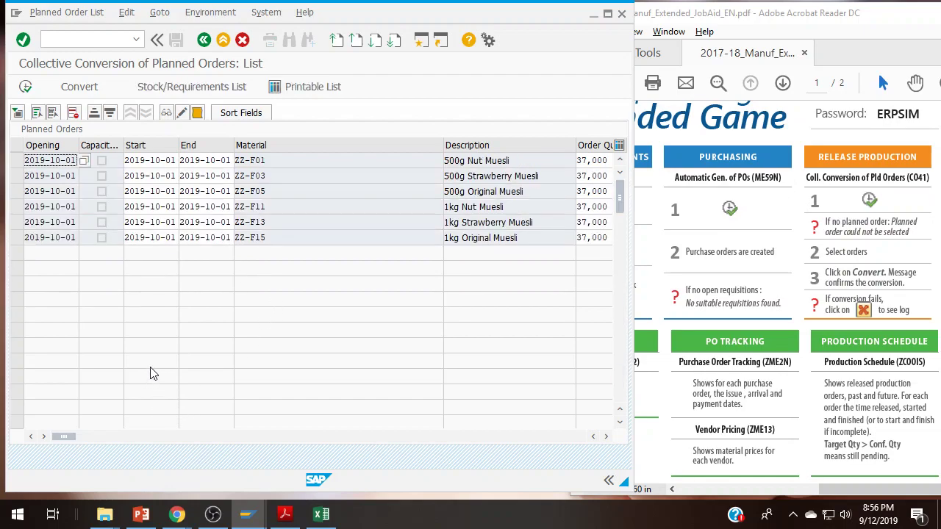
{"action": "left_click", "coordinate": [36, 113]}
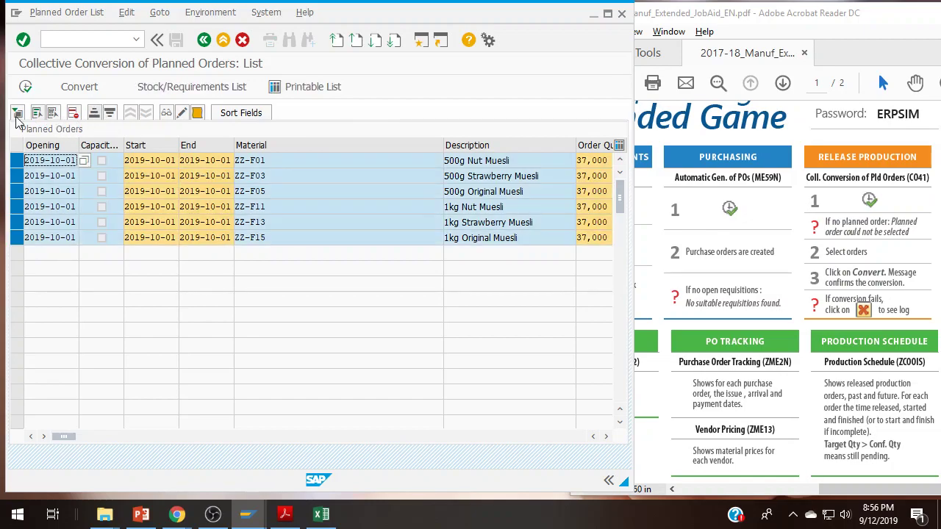
{"action": "left_click", "coordinate": [53, 114]}
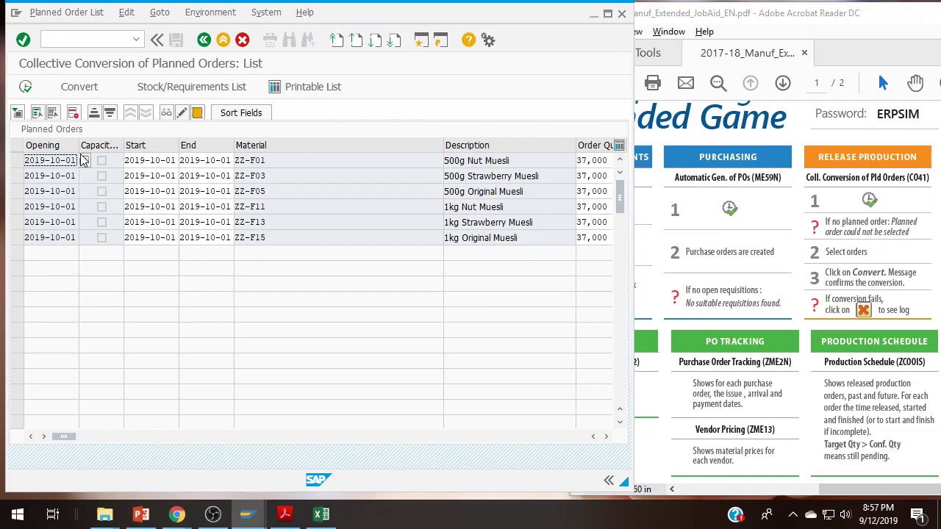
Step: Convert the planned orders for ZZ-F01, ZZ-F05 and ZZ-F13 into production orders
{"action": "left_click", "coordinate": [16, 160]}
{"action": "left_click", "coordinate": [16, 191], "text": "ctrl"}
{"action": "left_click", "coordinate": [16, 222], "text": "ctrl"}
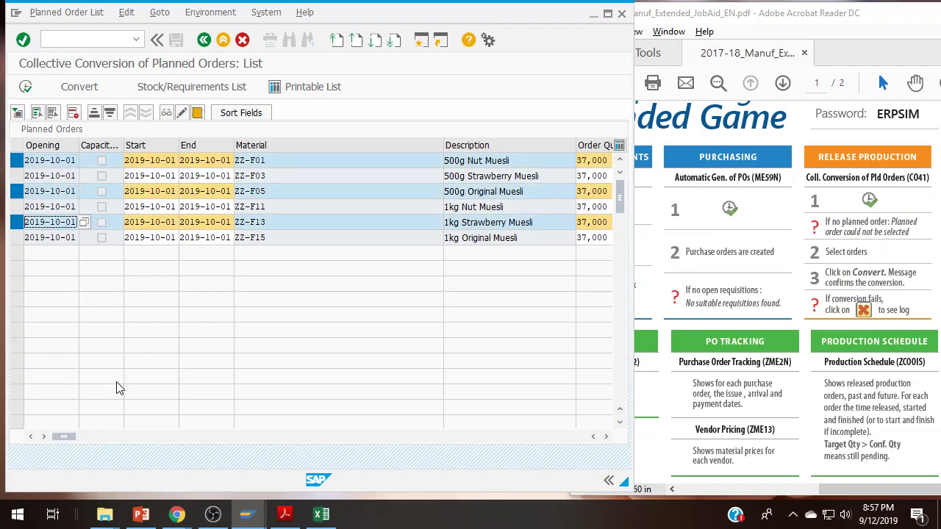
{"action": "left_click", "coordinate": [78, 87]}
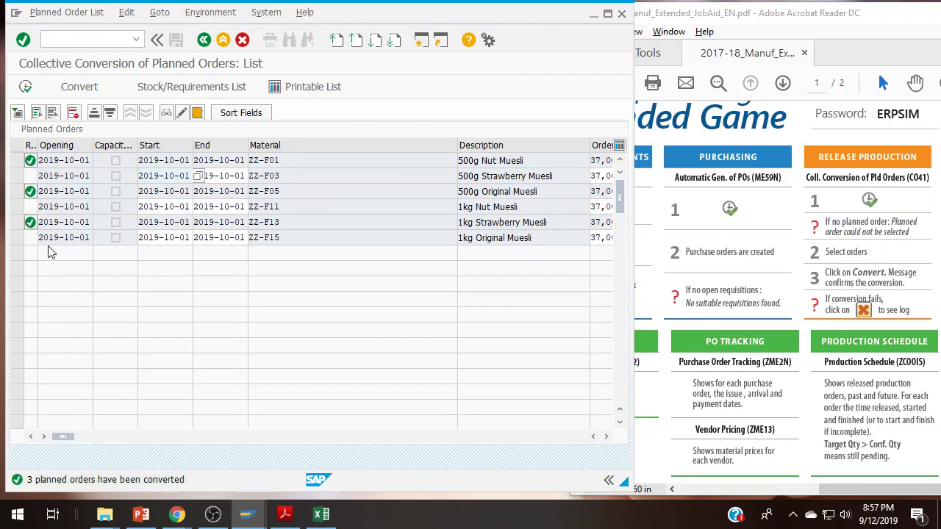
Step: Convert the remaining planned orders for ZZ-F03, ZZ-F11 and ZZ-F15, repeating the conversion for ZZ-F15
{"action": "left_click", "coordinate": [17, 176]}
{"action": "left_click", "coordinate": [20, 207], "text": "ctrl"}
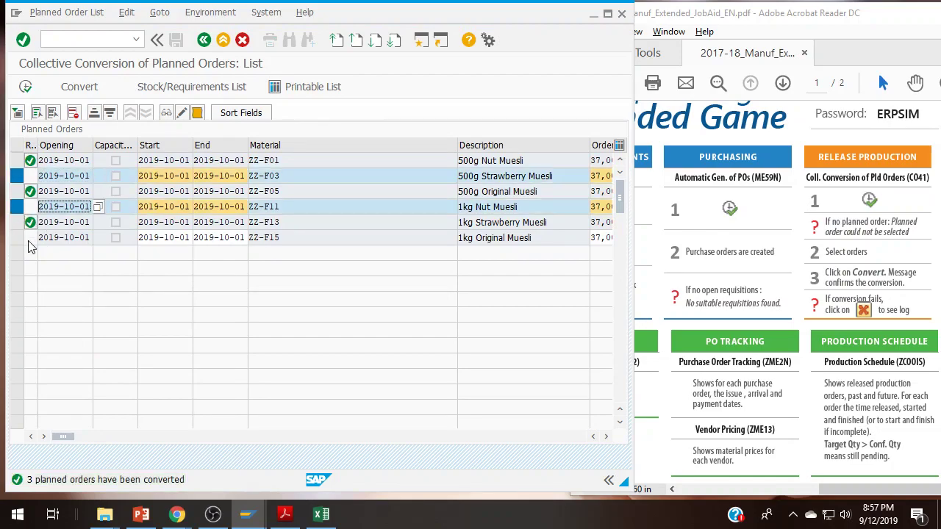
{"action": "left_click", "coordinate": [20, 238], "text": "ctrl"}
{"action": "left_click", "coordinate": [81, 89]}
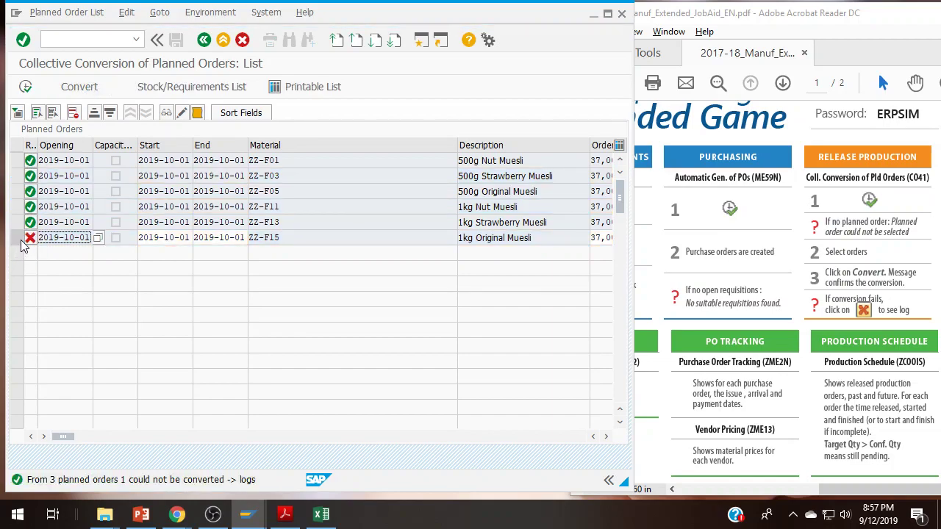
{"action": "left_click", "coordinate": [17, 239]}
{"action": "left_click", "coordinate": [86, 89]}
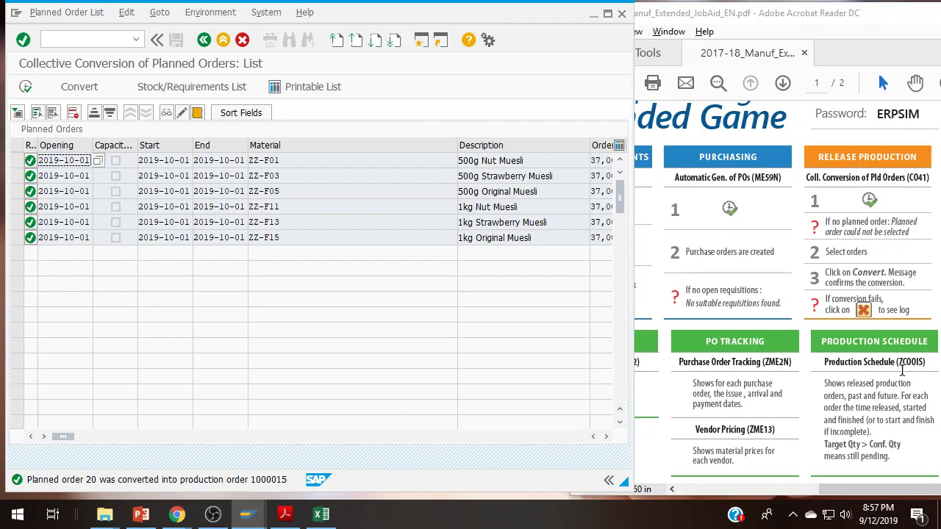
Step: Return to the SAP Easy Access menu and run the production schedule report with transaction zcoois
{"action": "left_click", "coordinate": [223, 40]}
{"action": "left_click", "coordinate": [222, 39]}
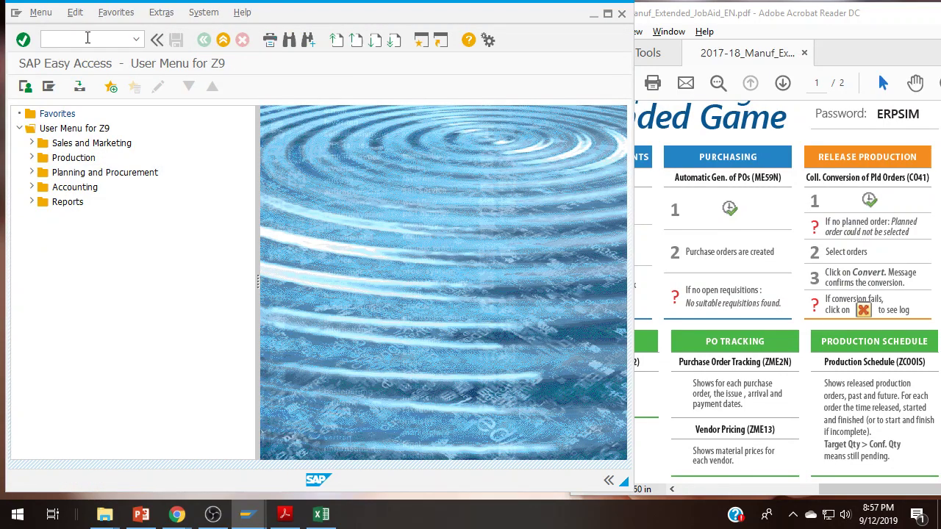
{"action": "left_click", "coordinate": [87, 38]}
{"action": "type", "text": "zcoois"}
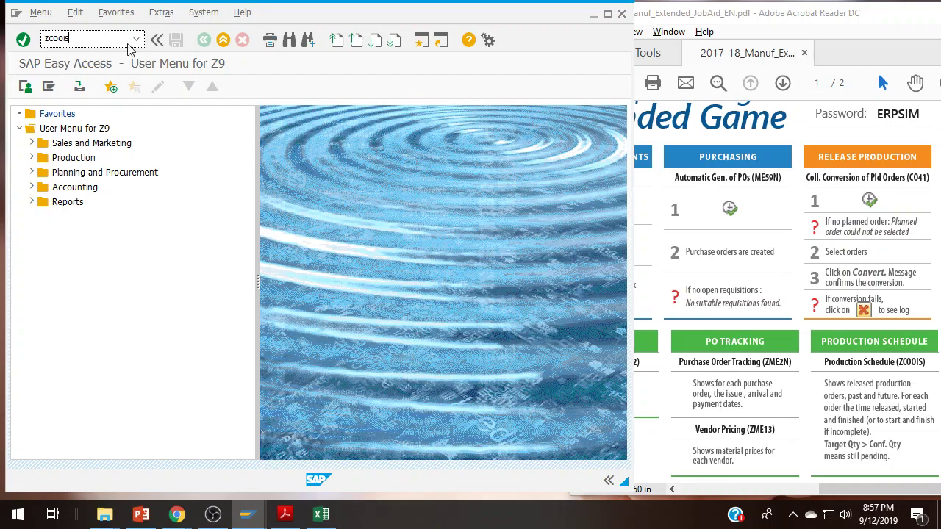
{"action": "key", "text": "Return"}
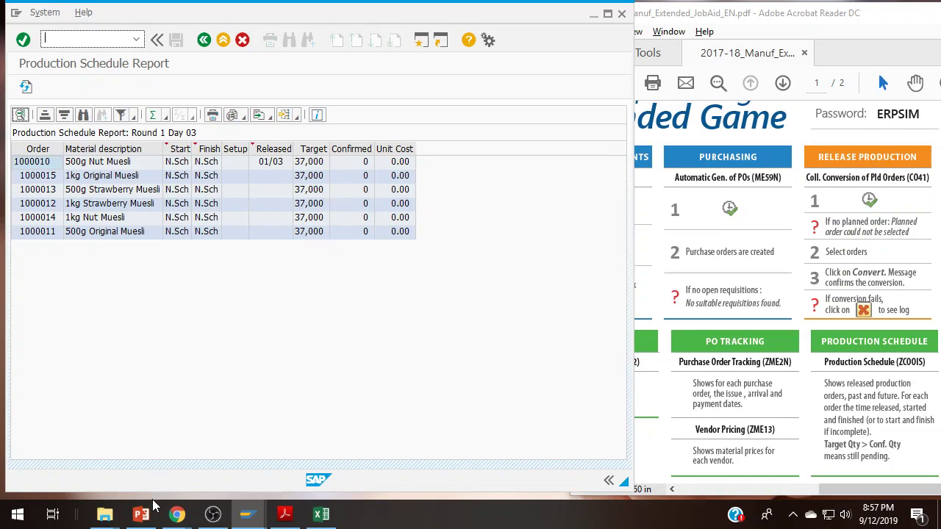
Step: Bring up the simulation day display in Chrome and refresh the production schedule report as the days advance
{"action": "mouse_move", "coordinate": [179, 517]}
{"action": "left_click", "coordinate": [213, 479]}
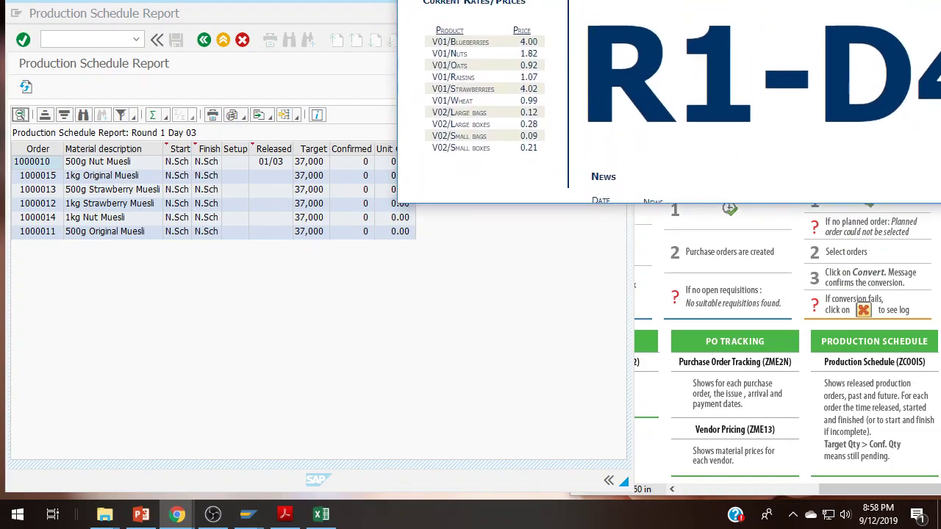
{"action": "left_click", "coordinate": [26, 88]}
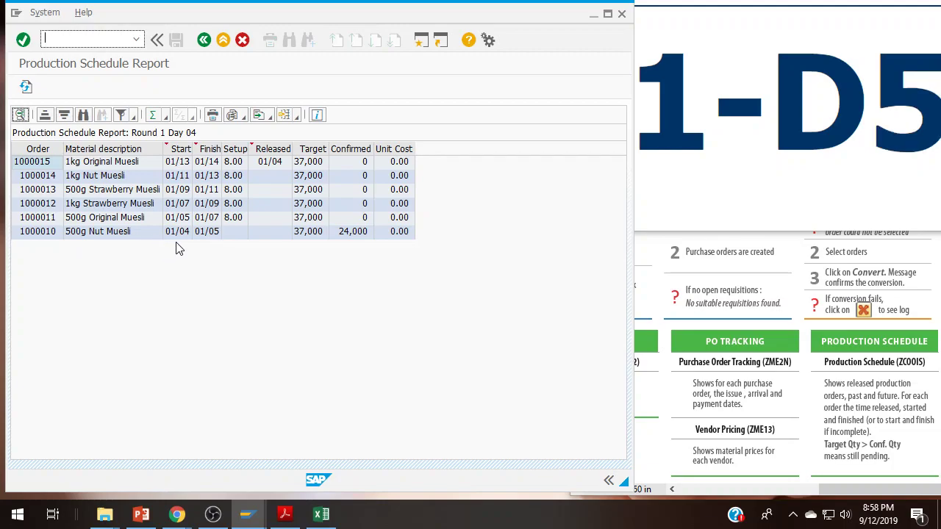
{"action": "left_click", "coordinate": [28, 87]}
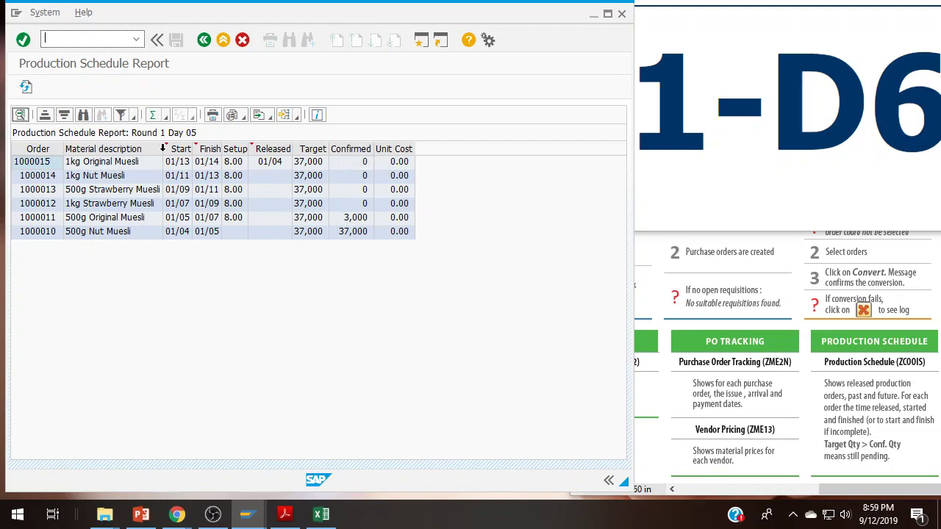
{"action": "left_click", "coordinate": [26, 88]}
Step: Maximize the production schedule window and open the detailed sales order report (ZVA05) in a new session
{"action": "left_click", "coordinate": [607, 15]}
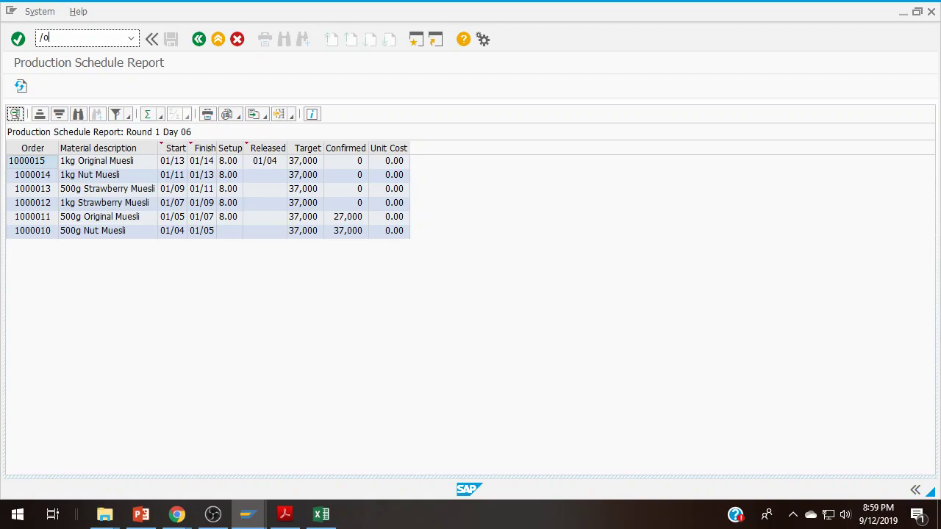
{"action": "type", "text": "5"}
{"action": "key", "text": "Return"}
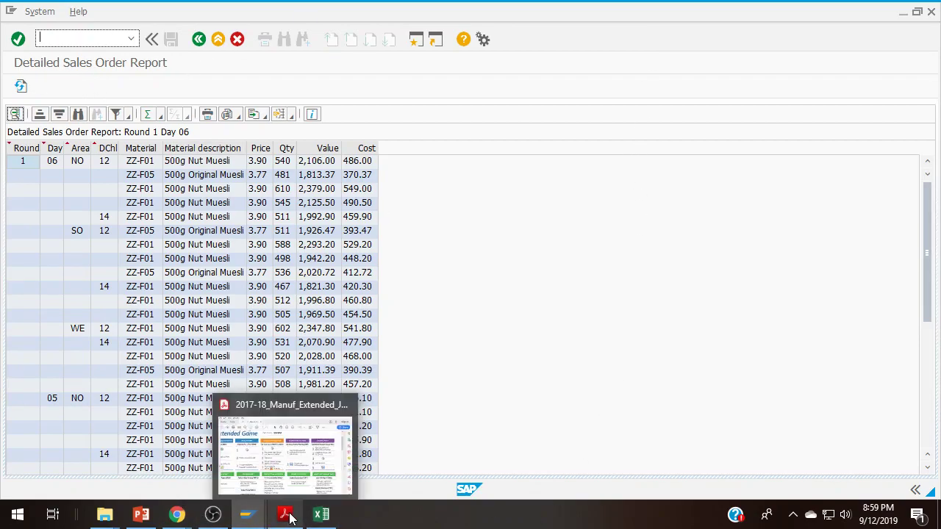
Step: Switch to the job aid PDF in Acrobat Reader, examine its sales and market data report transactions, and put it away
{"action": "left_click", "coordinate": [388, 475]}
{"action": "scroll", "coordinate": [790, 267], "scroll_direction": "down", "scroll_amount": 4}
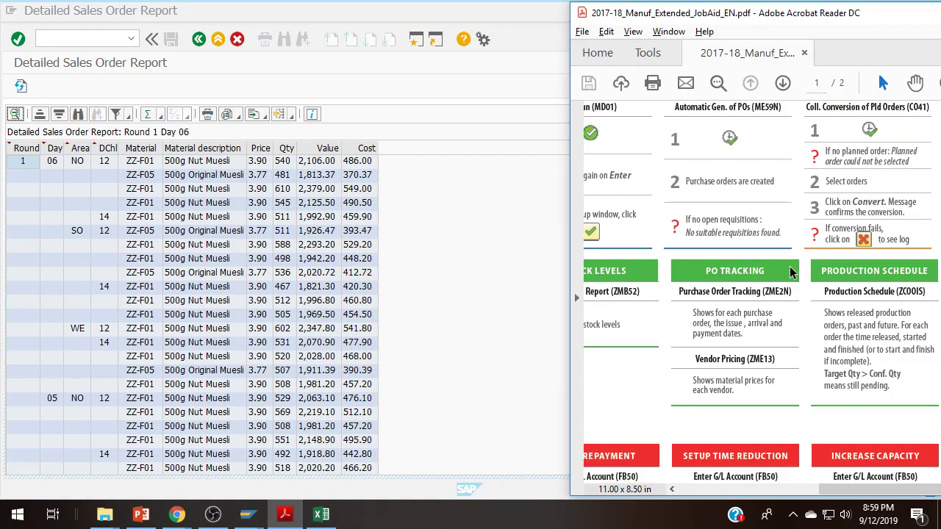
{"action": "scroll", "coordinate": [794, 284], "scroll_direction": "down", "scroll_amount": 8}
{"action": "scroll", "coordinate": [802, 287], "scroll_direction": "up", "scroll_amount": 2}
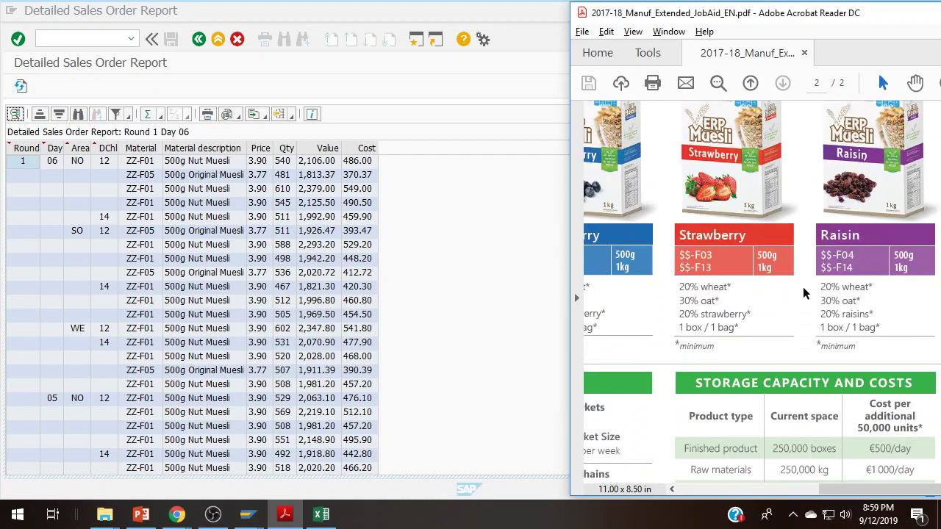
{"action": "scroll", "coordinate": [921, 421], "scroll_direction": "up", "scroll_amount": 5}
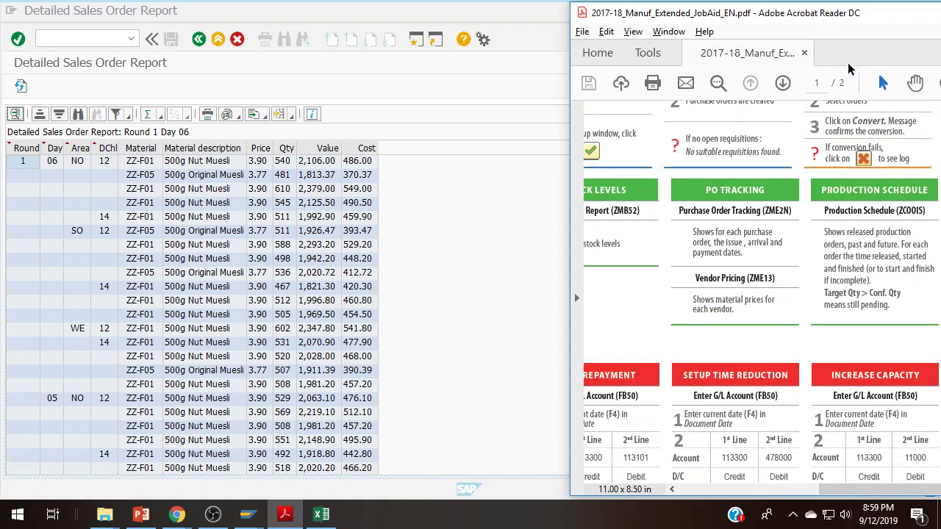
{"action": "left_click_drag", "start_coordinate": [882, 22], "coordinate": [421, 47]}
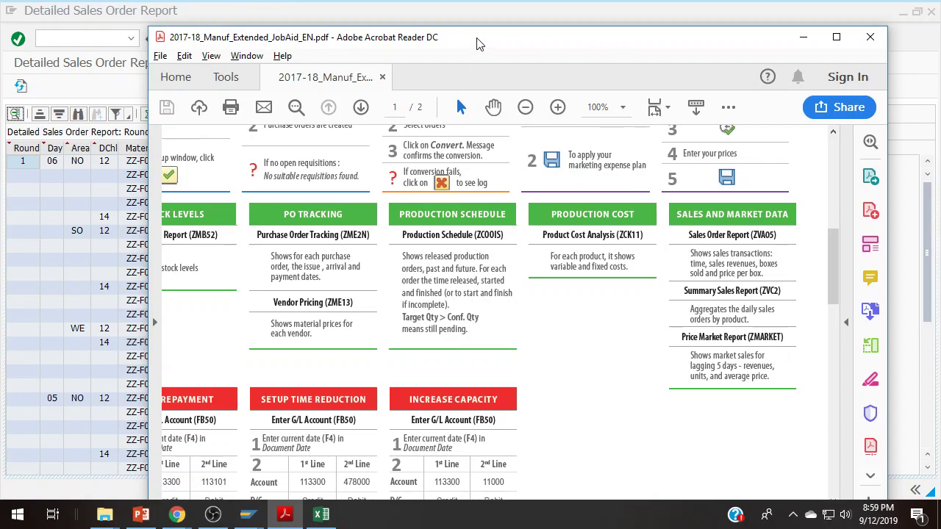
{"action": "left_click_drag", "start_coordinate": [477, 43], "coordinate": [655, 52]}
{"action": "left_click_drag", "start_coordinate": [823, 53], "coordinate": [556, 23]}
{"action": "left_click", "coordinate": [717, 18]}
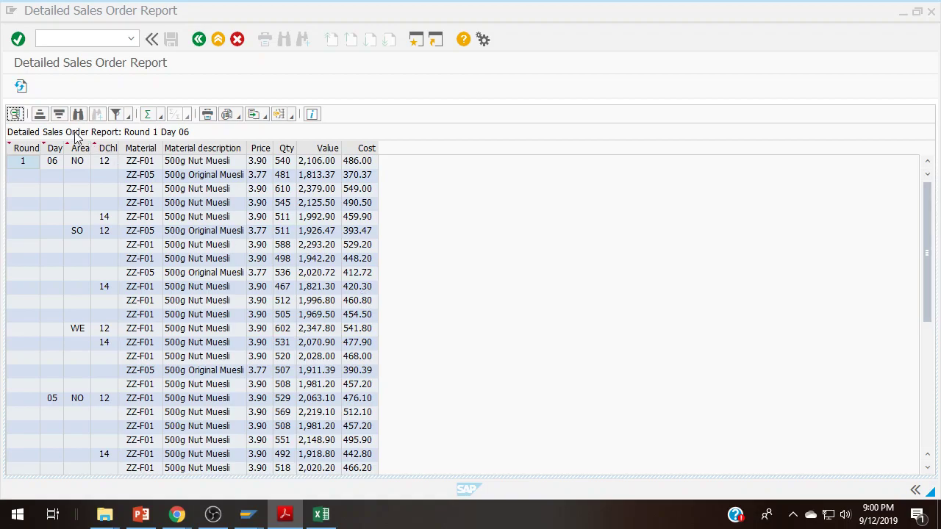
Step: Refresh the detailed sales order report and open the inventory report (ZMB52) in a new session to examine product and material stock
{"action": "left_click", "coordinate": [21, 87]}
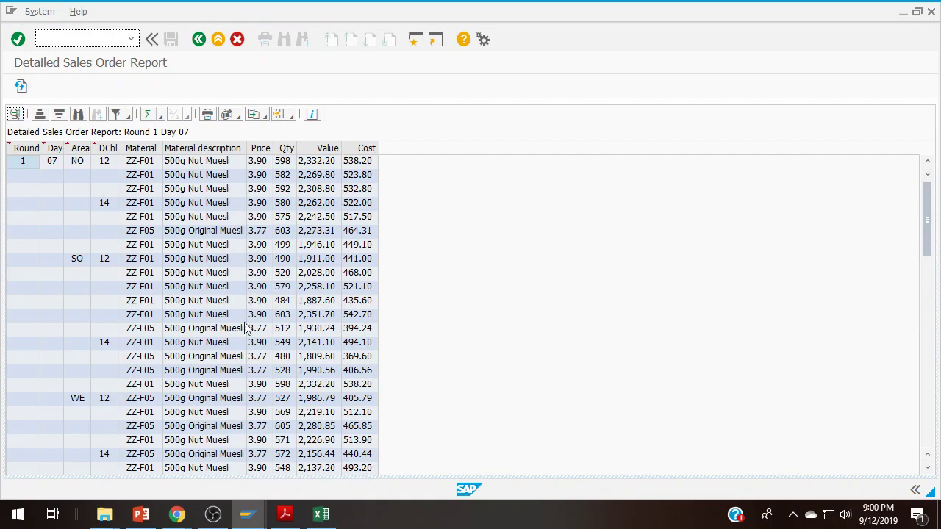
{"action": "left_click_drag", "start_coordinate": [400, 19], "coordinate": [613, 41]}
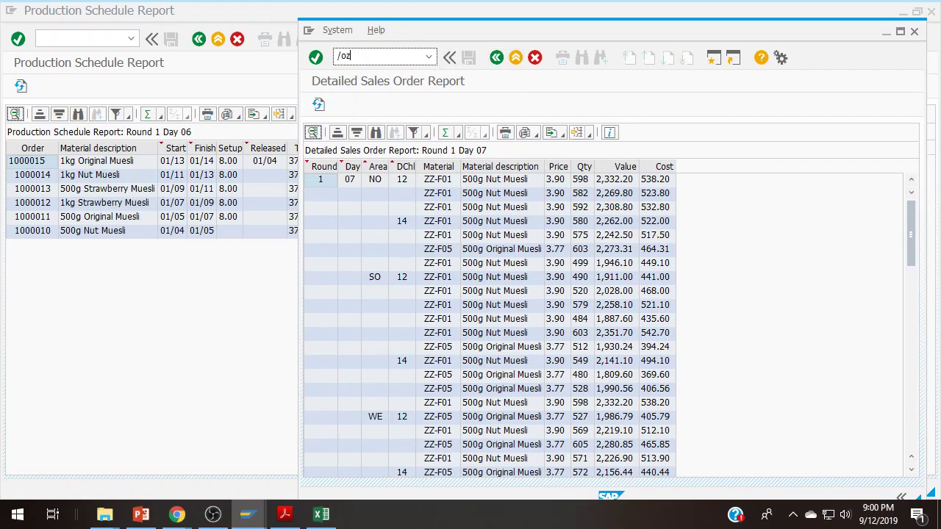
{"action": "key", "text": "Return"}
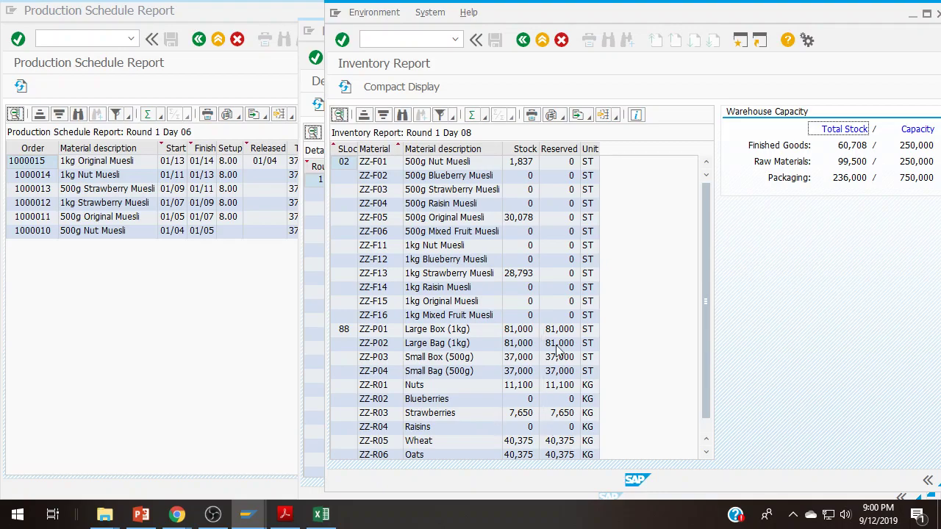
{"action": "scroll", "coordinate": [568, 329], "scroll_direction": "down", "scroll_amount": 1}
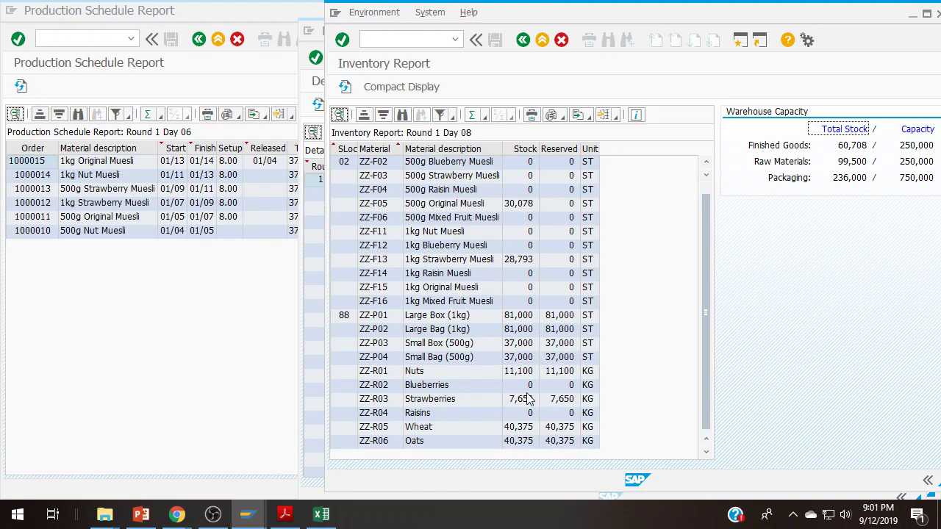
{"action": "left_click_drag", "start_coordinate": [798, 24], "coordinate": [593, 63]}
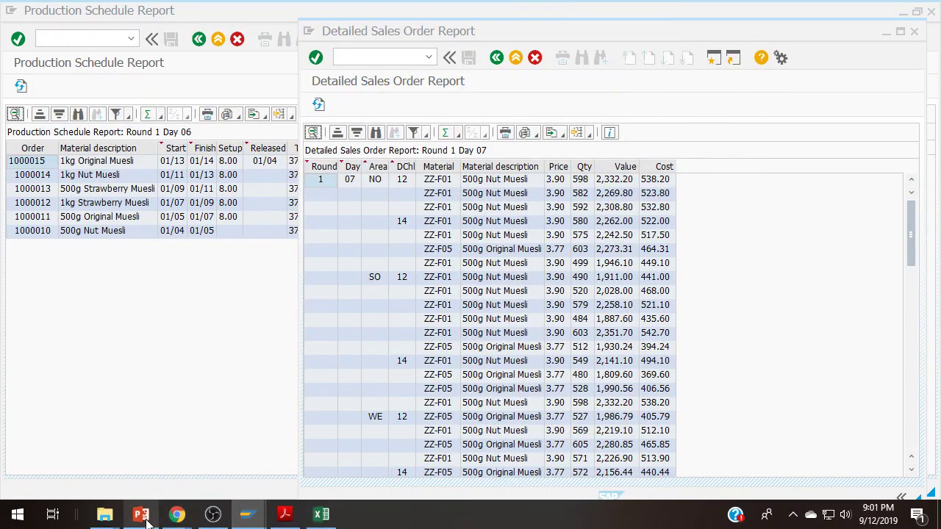
Step: Switch to the job aid PDF in Acrobat Reader, examine its planning, purchasing, production and reporting transactions, and bring up the simulation day display in Chrome
{"action": "left_click", "coordinate": [286, 515]}
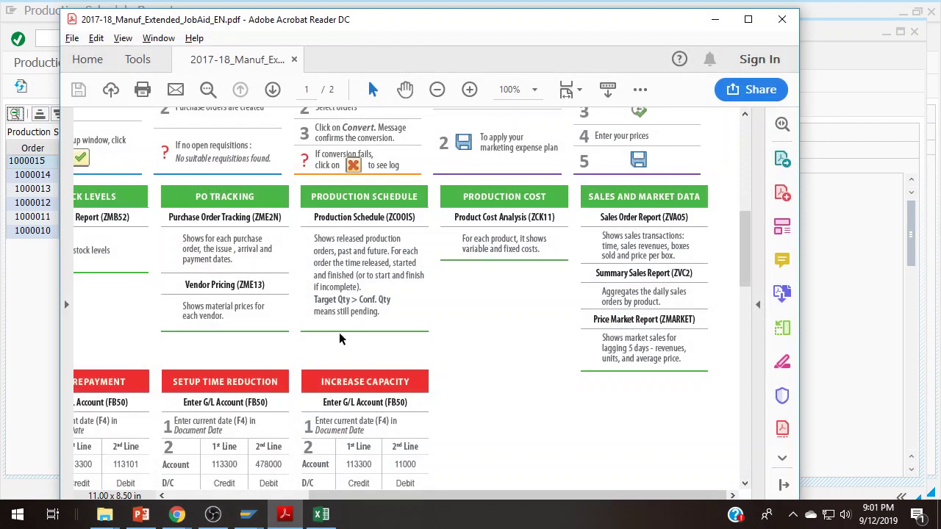
{"action": "left_click_drag", "start_coordinate": [470, 496], "coordinate": [327, 497]}
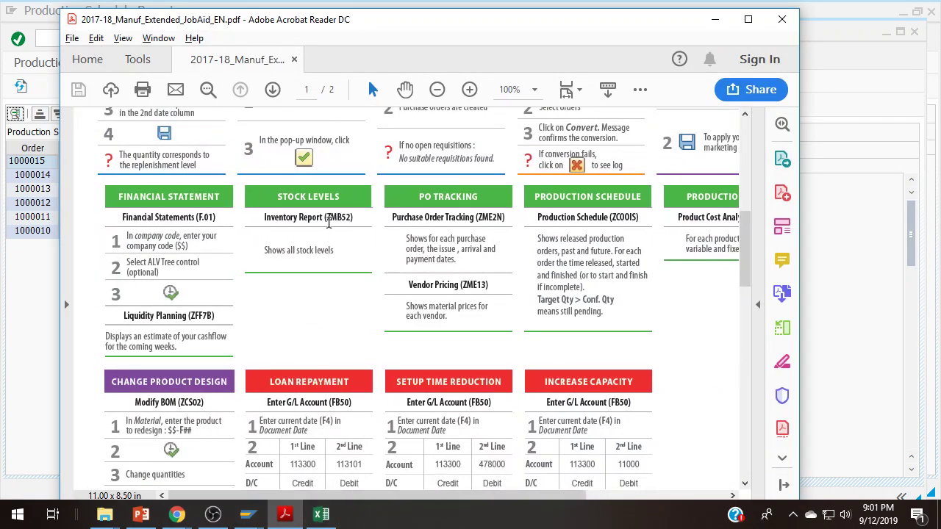
{"action": "scroll", "coordinate": [349, 230], "scroll_direction": "up", "scroll_amount": 5}
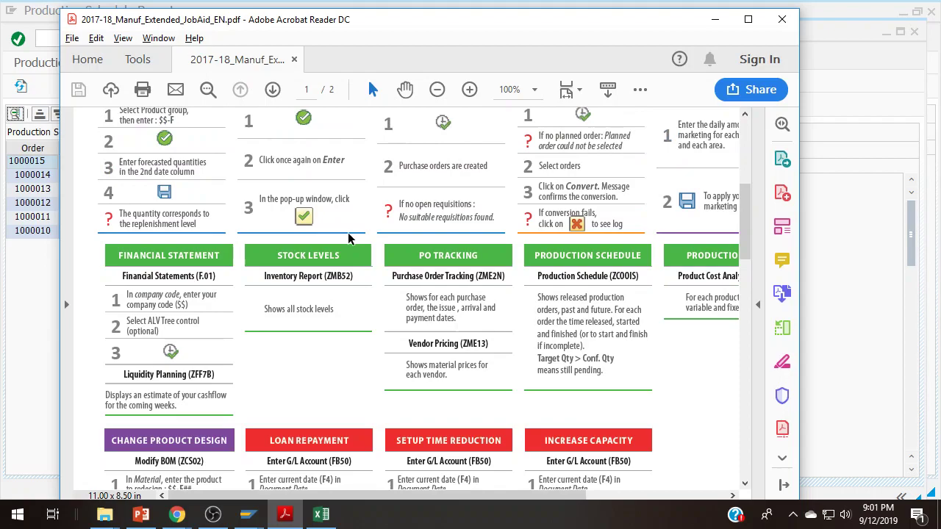
{"action": "scroll", "coordinate": [436, 257], "scroll_direction": "down", "scroll_amount": 1}
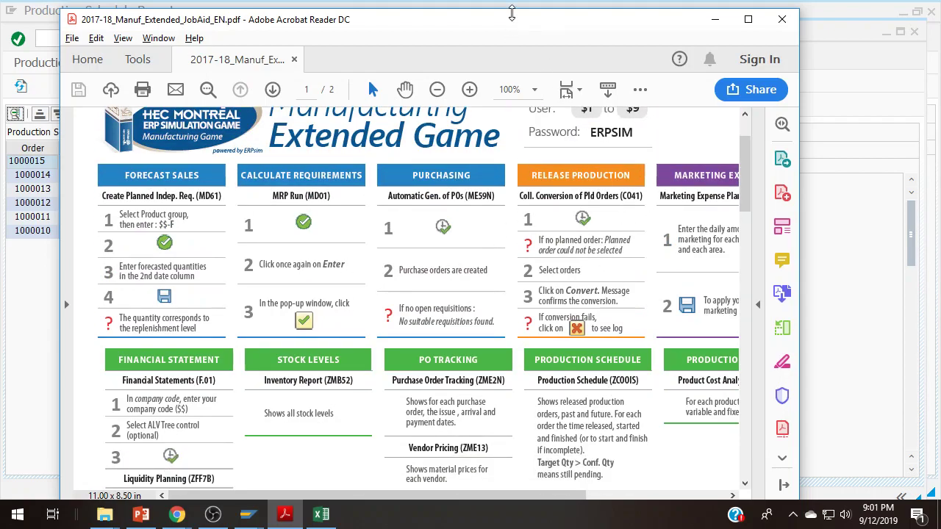
{"action": "scroll", "coordinate": [556, 231], "scroll_direction": "down", "scroll_amount": 1}
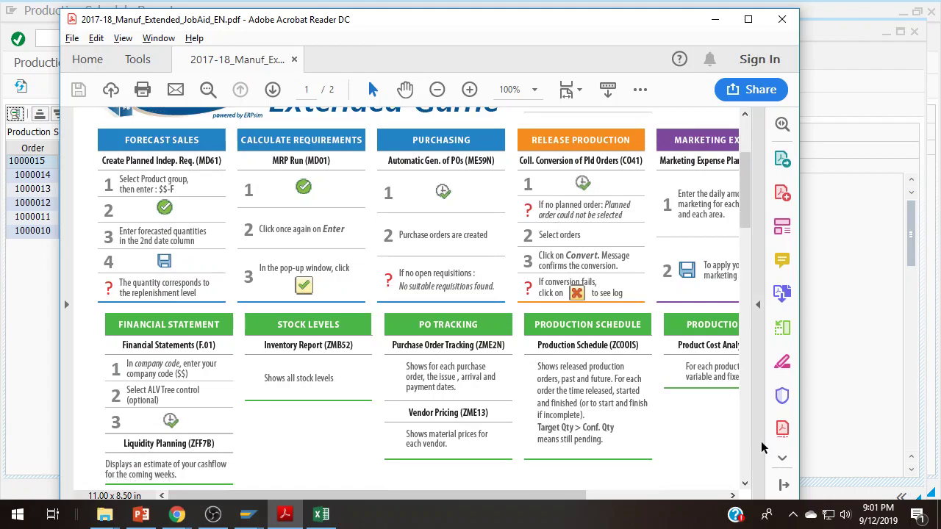
{"action": "left_click_drag", "start_coordinate": [539, 496], "coordinate": [587, 505]}
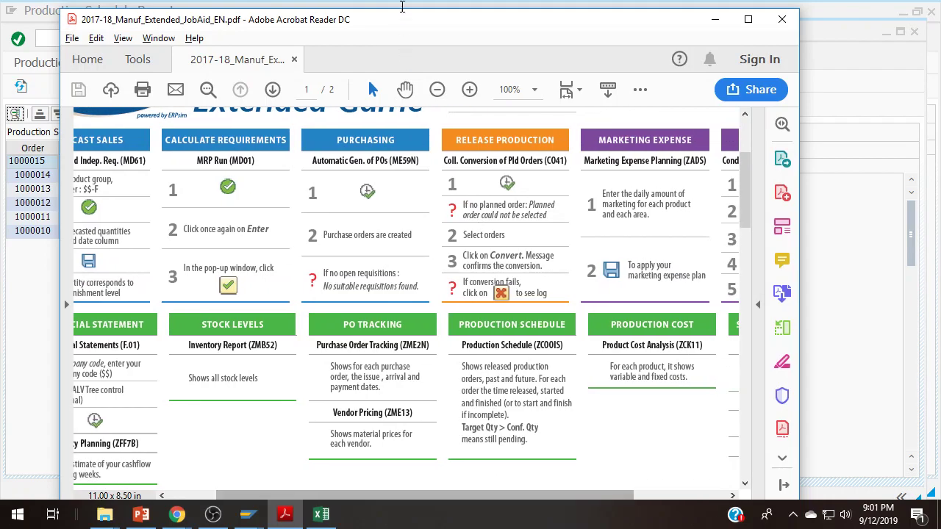
{"action": "left_click_drag", "start_coordinate": [394, 25], "coordinate": [446, 28]}
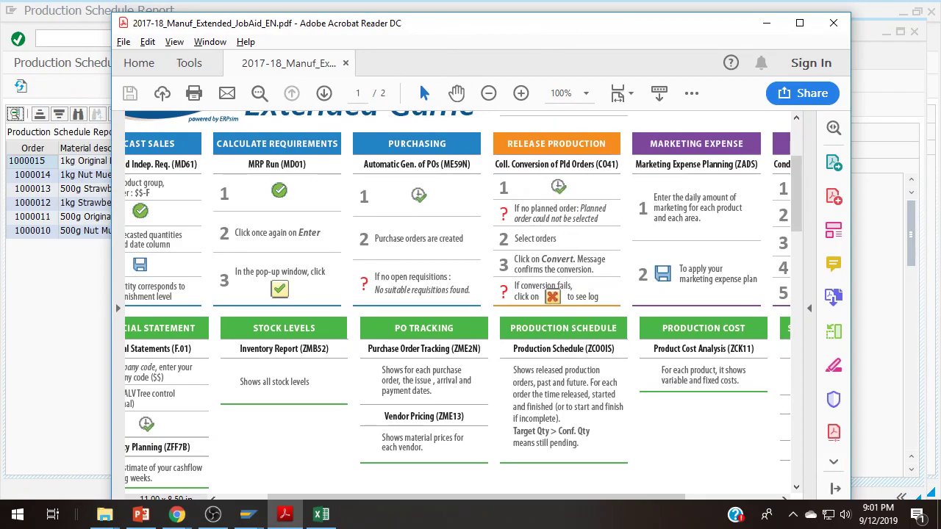
{"action": "key", "text": "alt+Tab"}
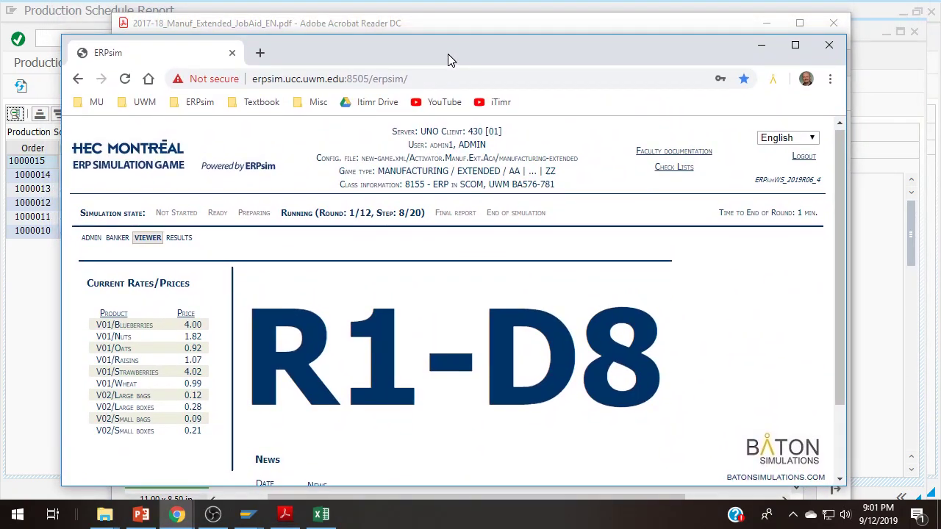